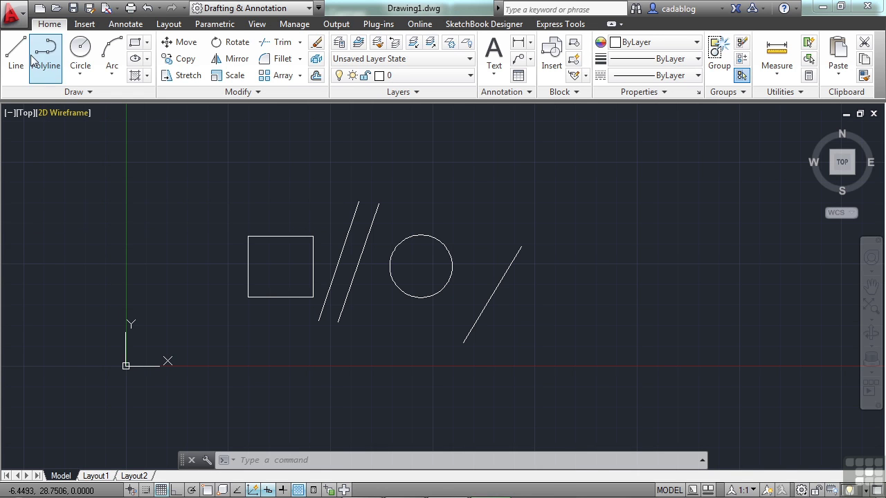
- Look over Export, Print, Close and the command search box, then dismiss the application menu
left_click(12, 15)
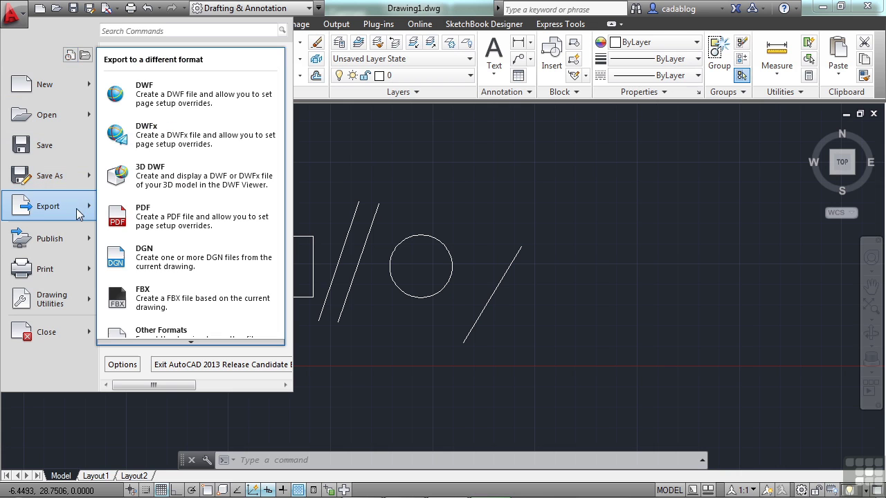
mouse_move(69, 267)
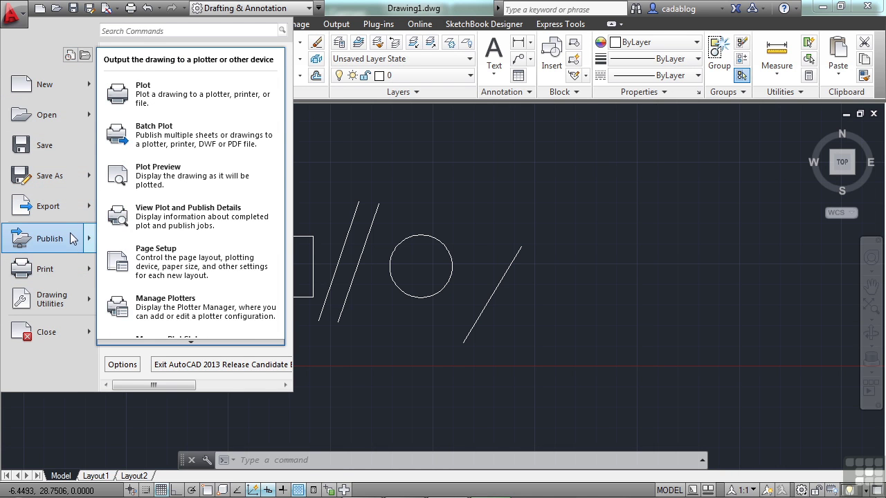
mouse_move(69, 336)
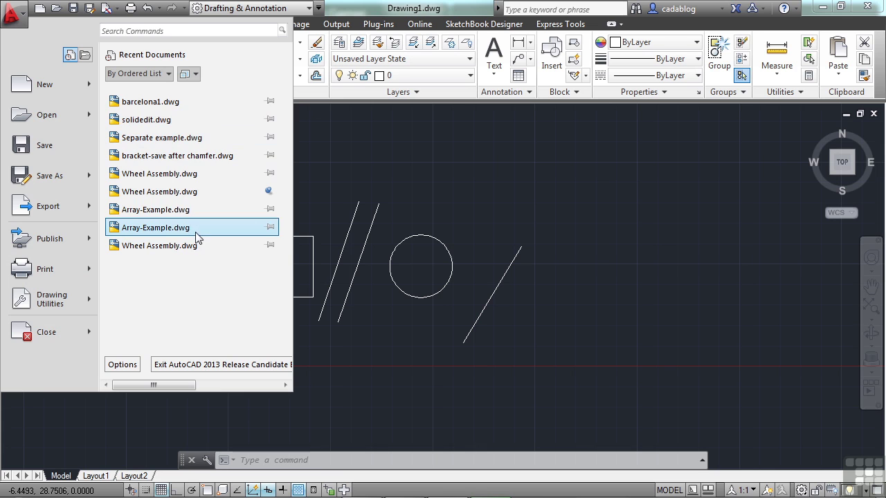
left_click(195, 31)
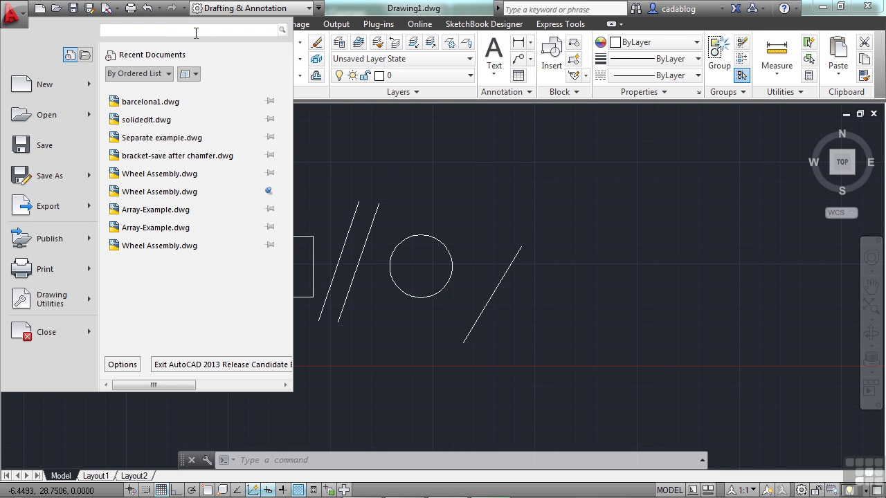
mouse_move(92, 86)
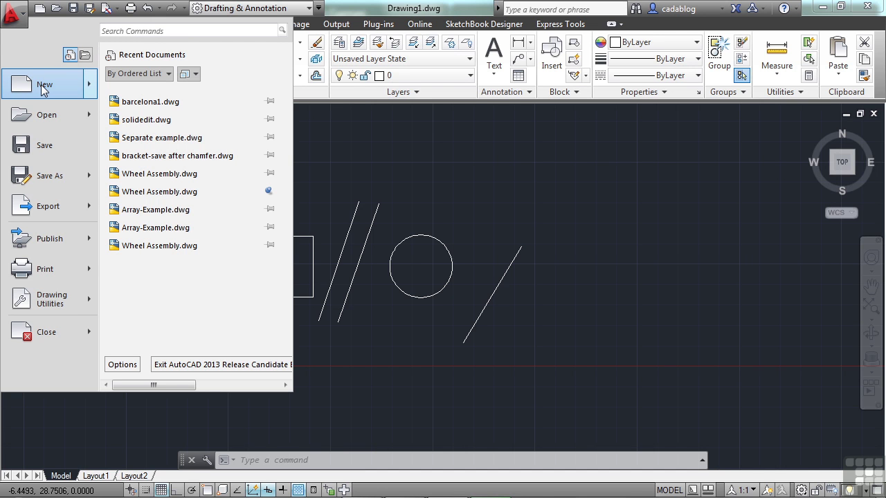
key("Escape")
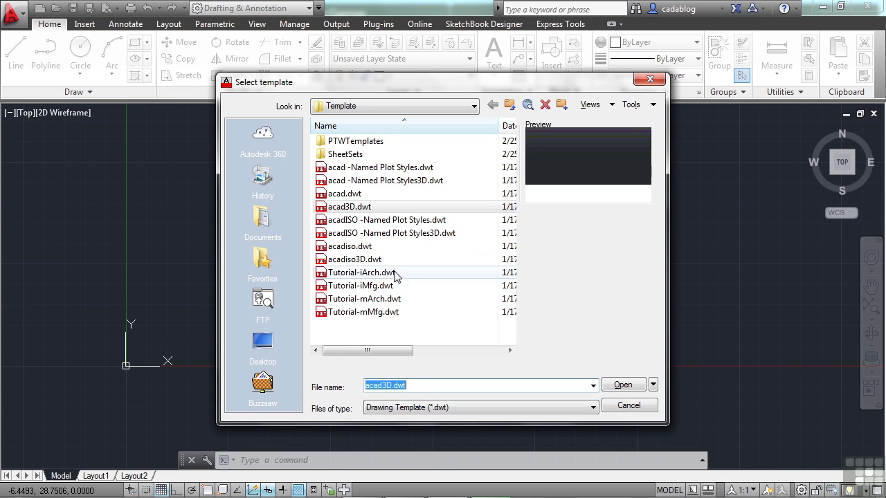
- Create the new blank drawing Drawing2 from the acad.dwt template
left_click(346, 195)
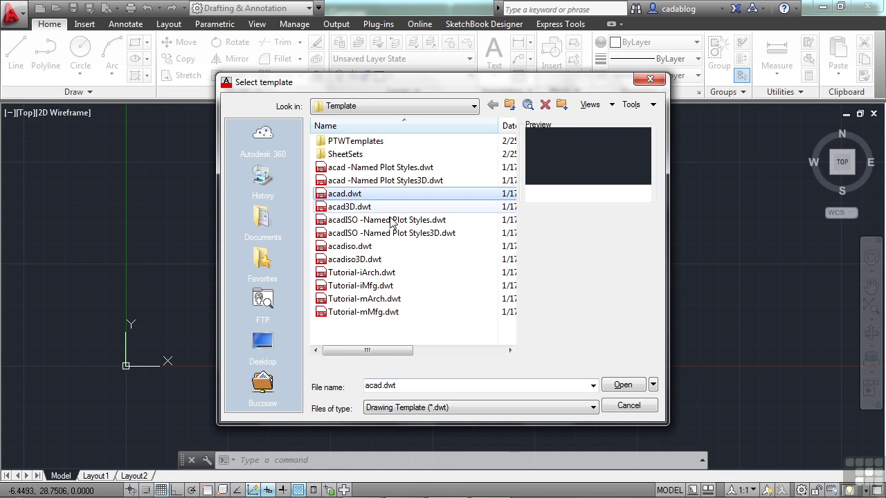
left_click(626, 387)
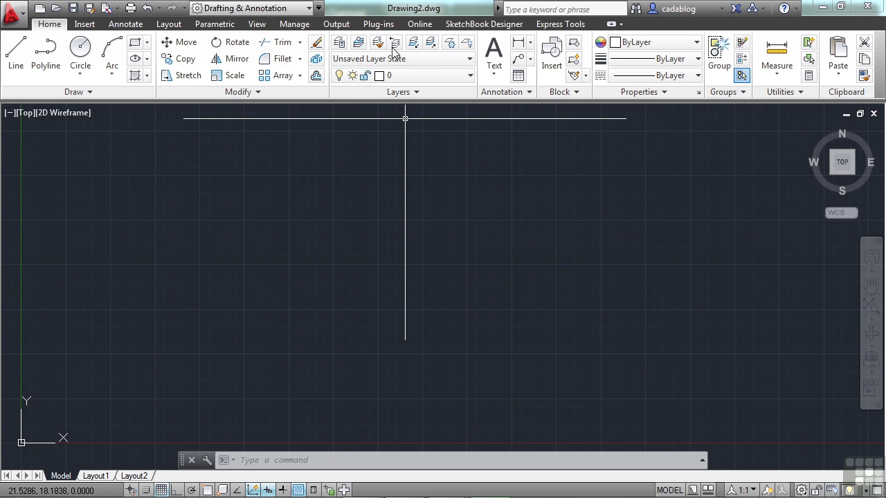
left_click(14, 16)
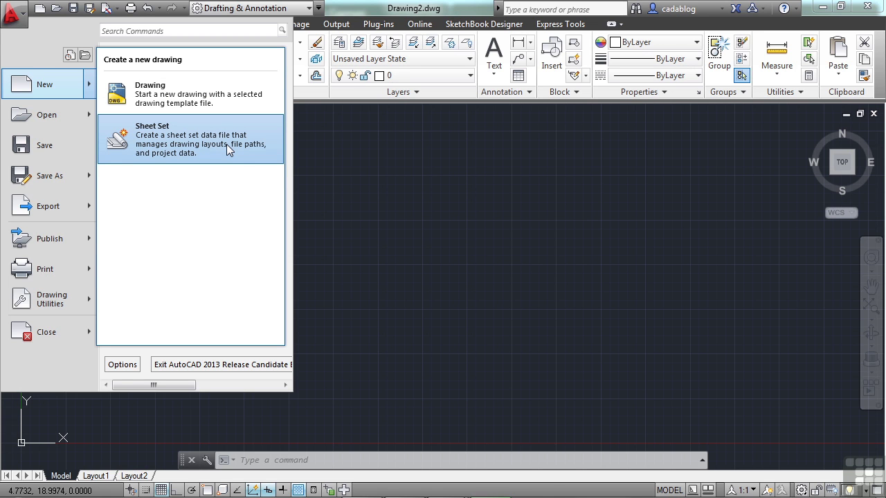
- Show the Open choices in the application menu
mouse_move(60, 123)
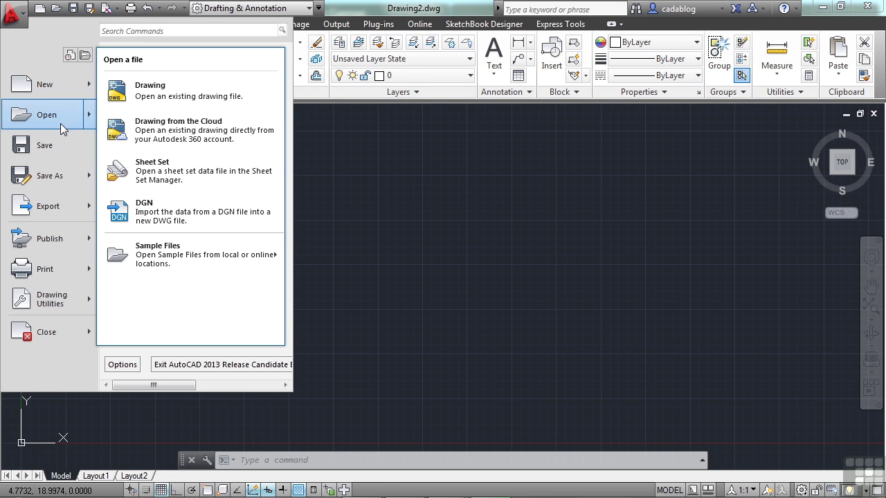
- Open Wheel Assembly.dwg from the Autodesk 360 folder
left_click(52, 123)
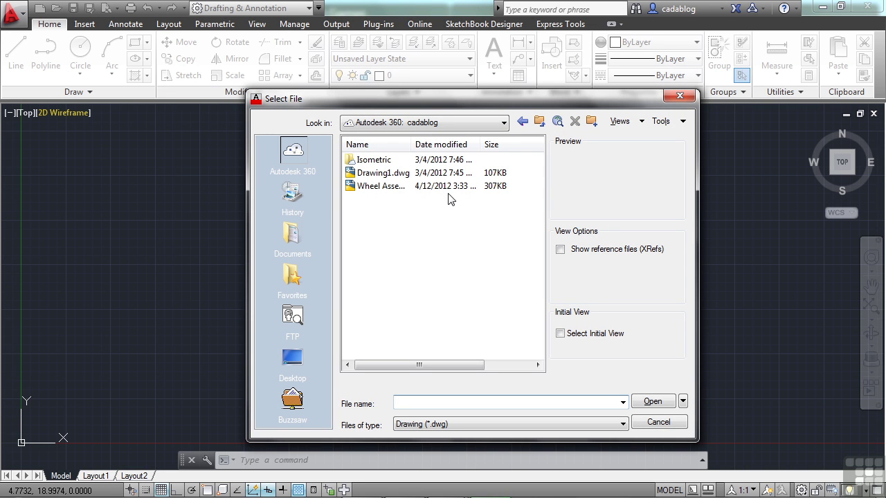
left_click(382, 187)
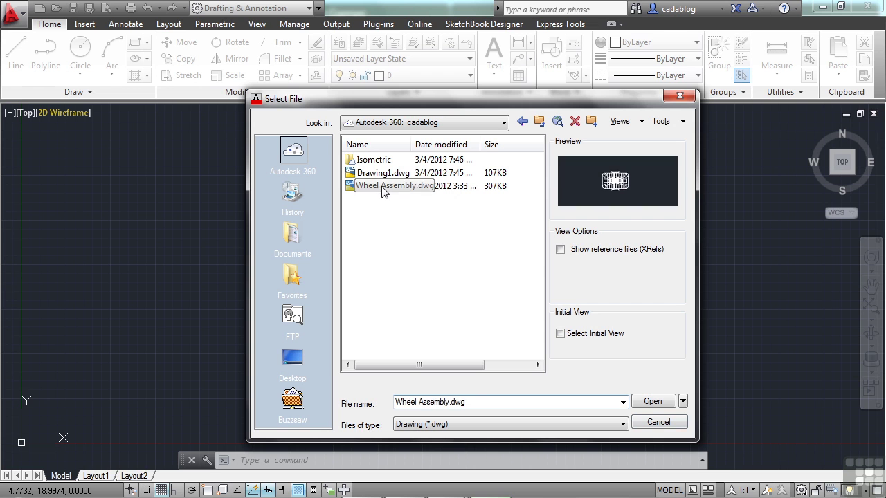
left_click(652, 402)
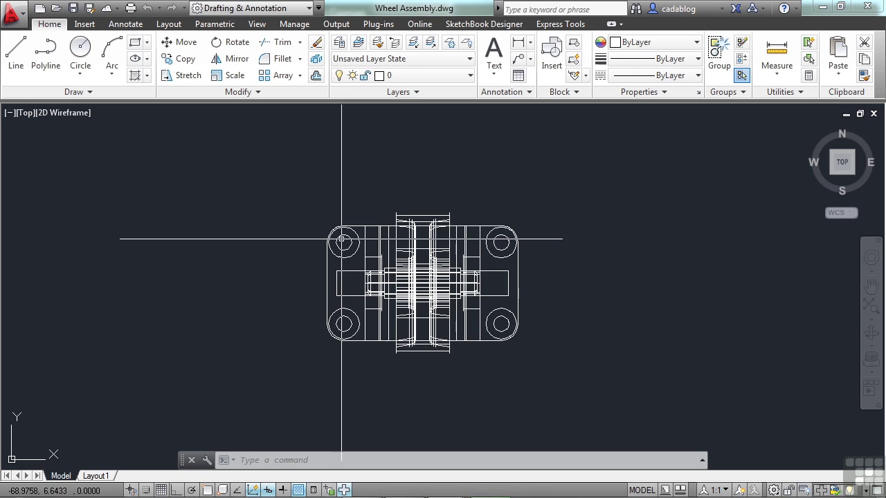
left_click(26, 16)
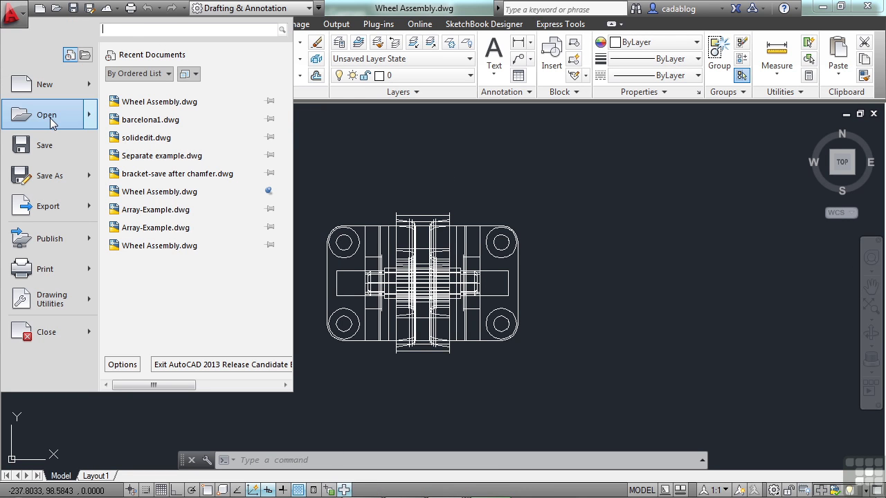
- Save Wheel Assembly.dwg with QSave from the application menu
mouse_move(89, 125)
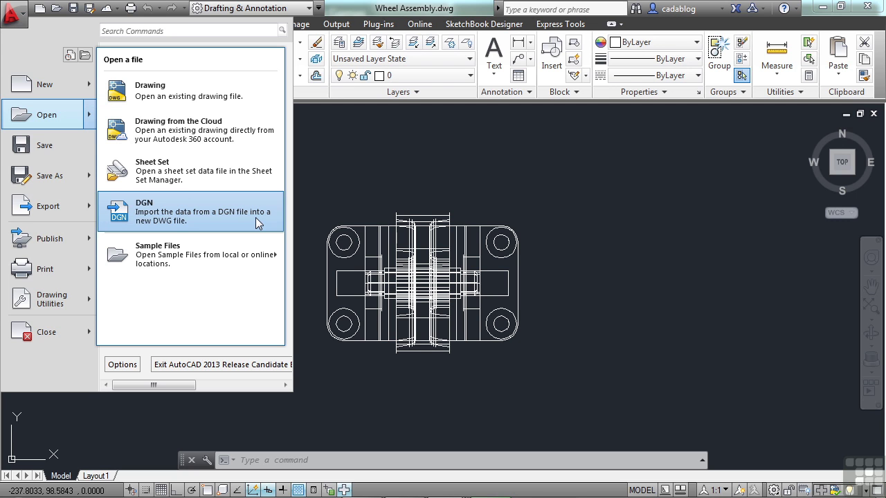
mouse_move(245, 256)
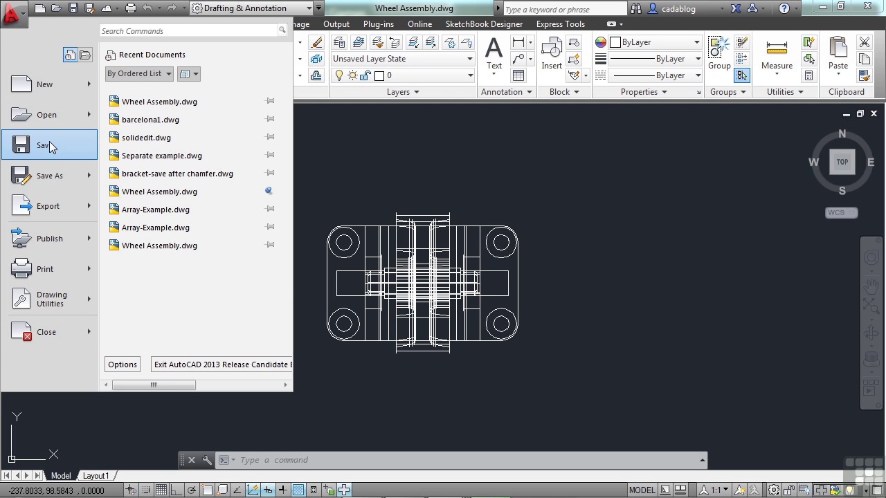
left_click(49, 145)
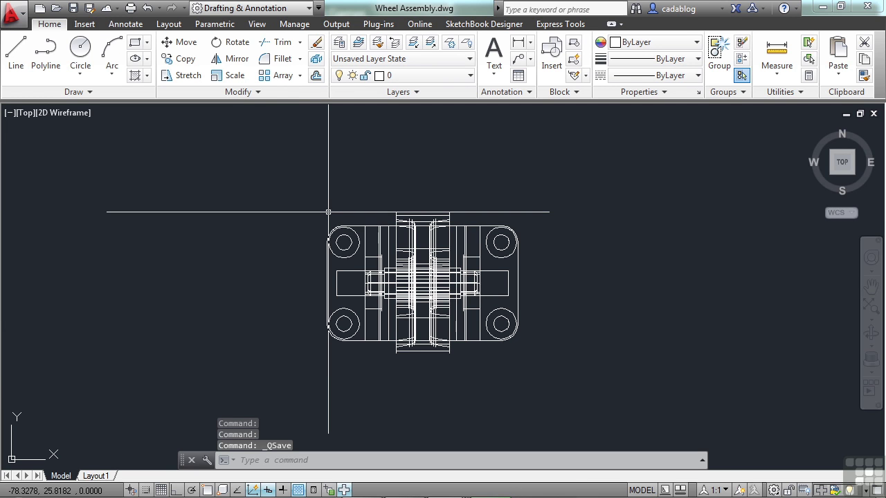
- Bring up the Save Drawing As dialog through Save As > Other Formats
left_click(15, 12)
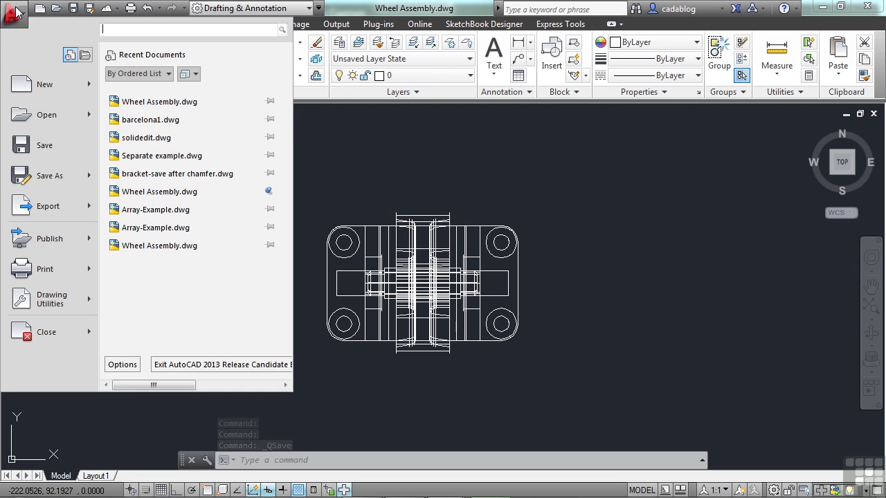
mouse_move(67, 182)
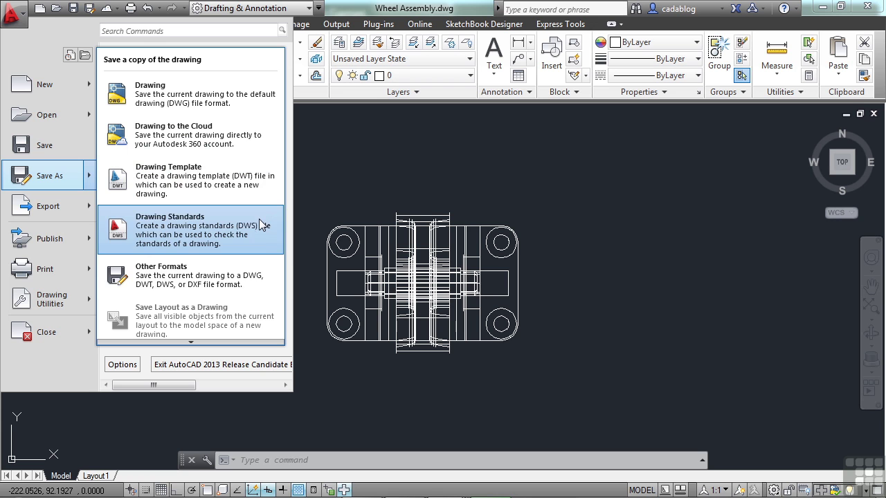
left_click(247, 281)
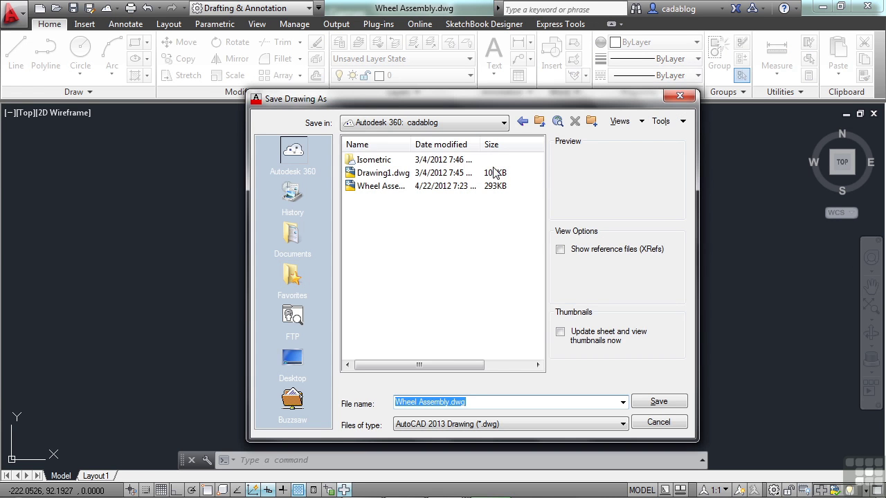
- Move the Save Drawing As dialog up and to the left
left_click_drag(528, 104, 514, 59)
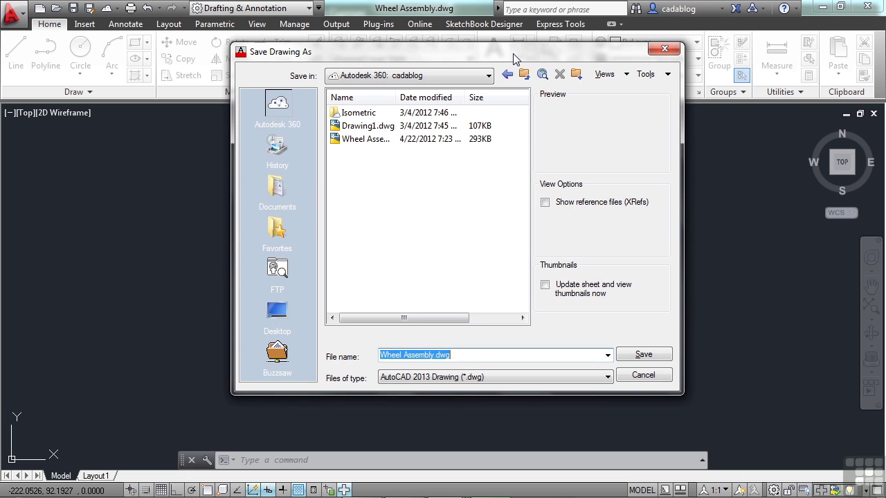
- Review the Files of type formats, keep AutoCAD 2013 Drawing, and cancel the save
left_click(607, 377)
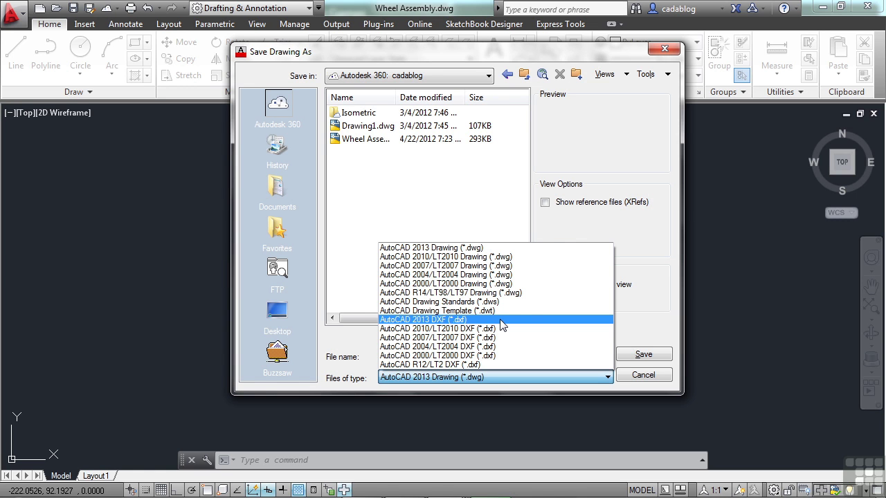
left_click(651, 381)
left_click(642, 376)
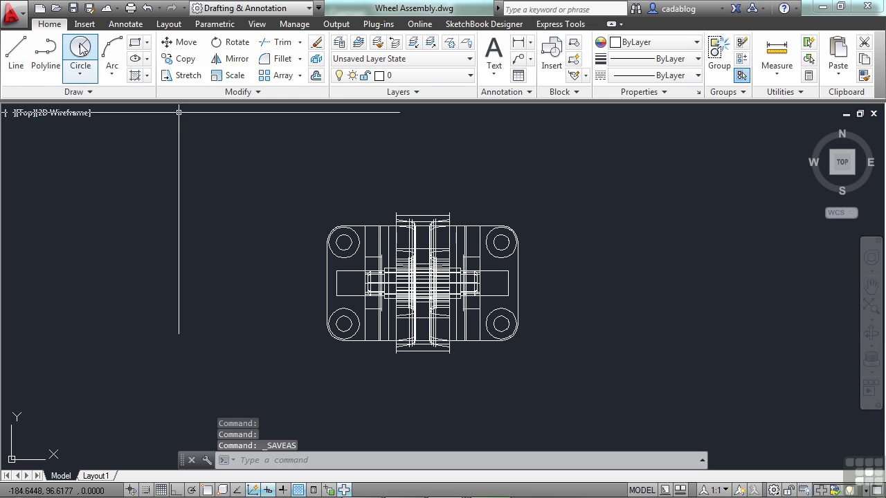
left_click(16, 15)
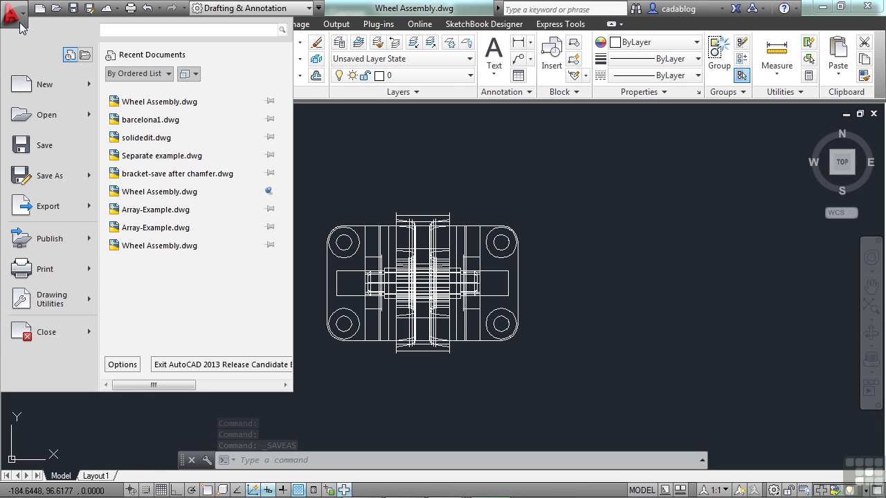
- View the Export formats DWF, PDF, DGN and FBX, then close the menu
mouse_move(74, 214)
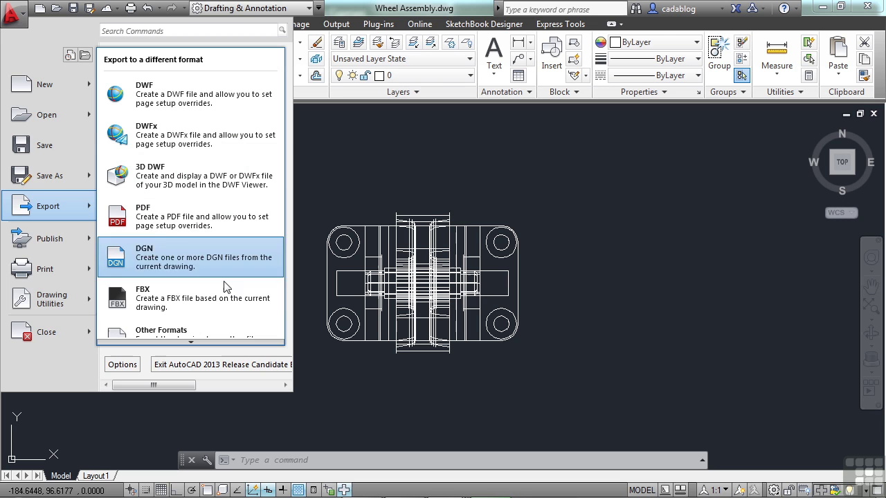
key("Escape")
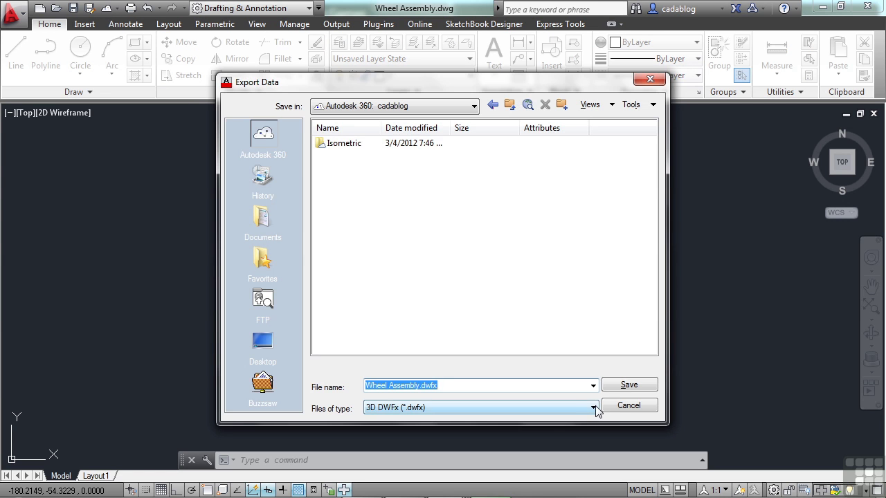
left_click(593, 407)
left_click(598, 407)
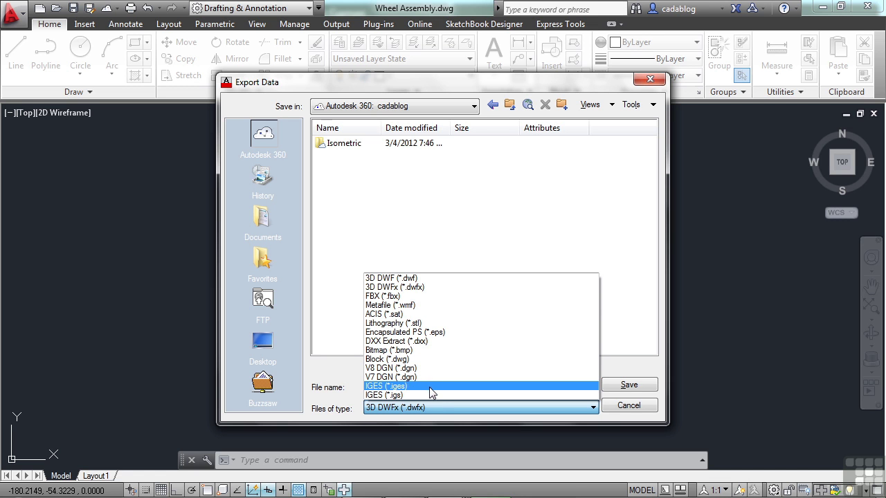
left_click(637, 371)
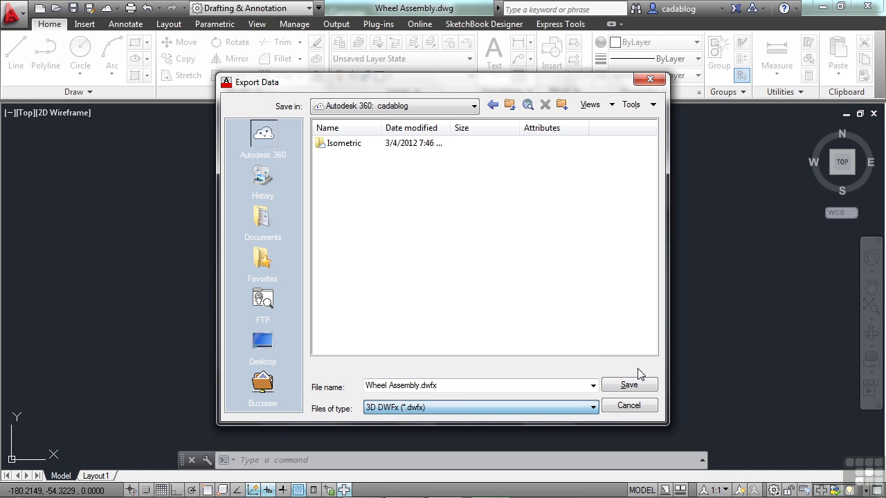
left_click(628, 406)
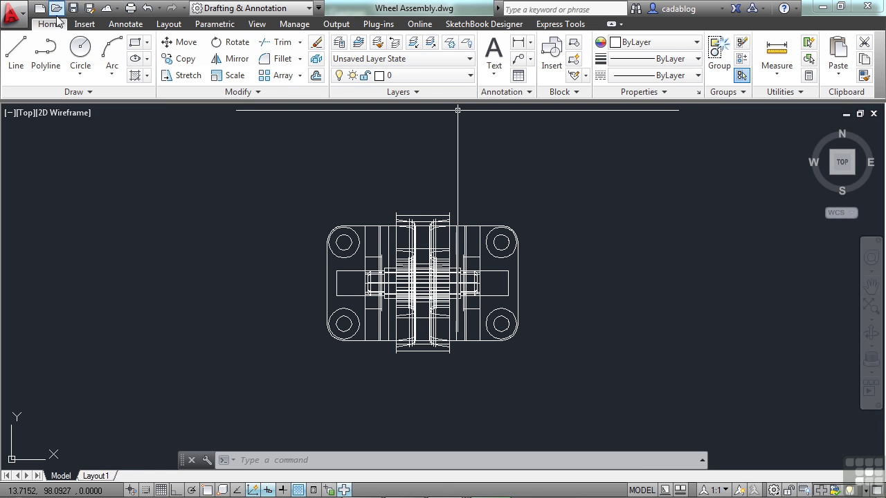
- Browse Print and Drawing Utilities, ending on Close's Current Drawing and All Drawings options
left_click(15, 18)
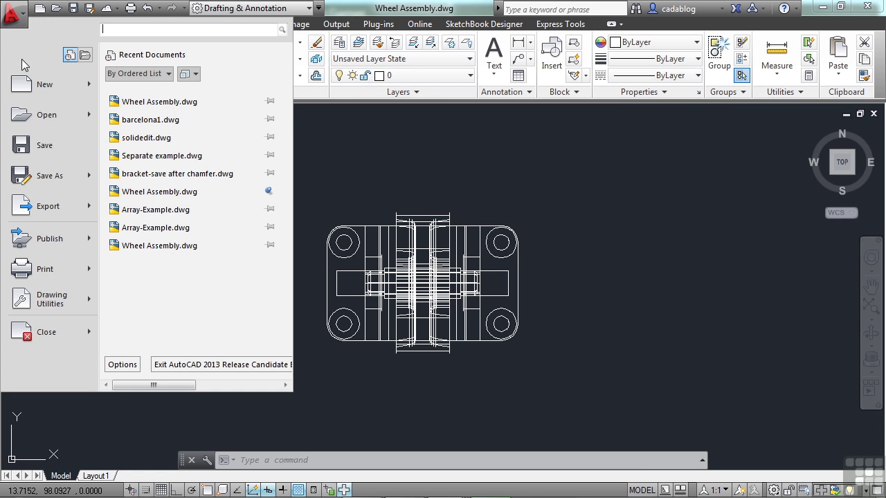
mouse_move(82, 281)
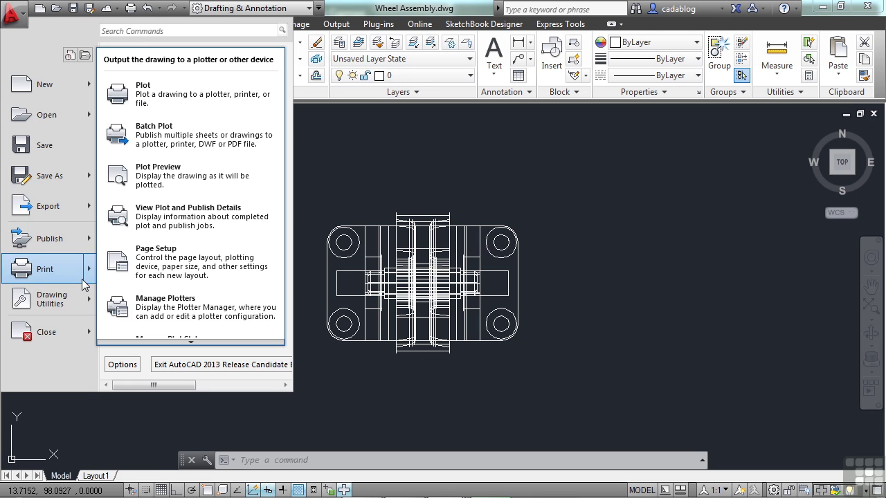
mouse_move(82, 307)
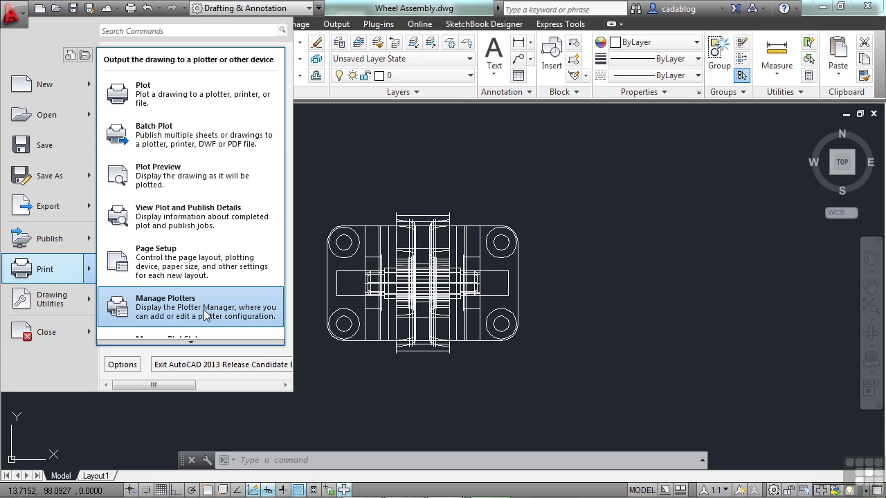
scroll(190, 339, "down", 1)
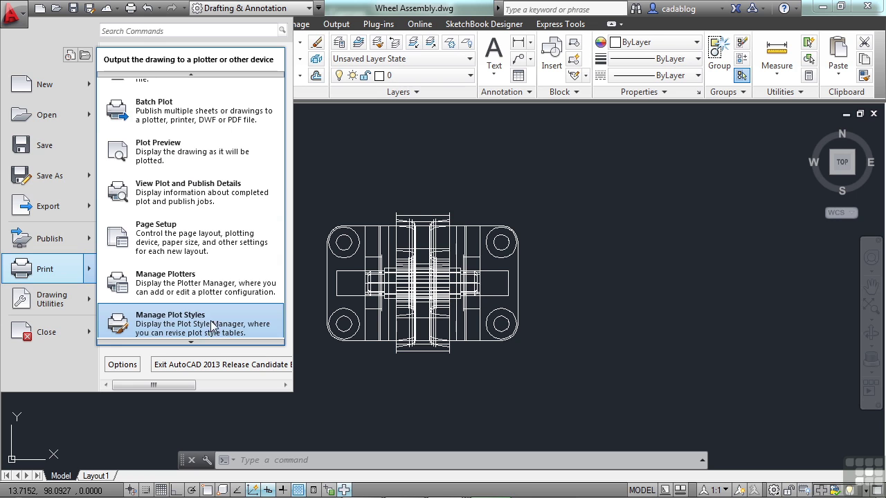
mouse_move(74, 305)
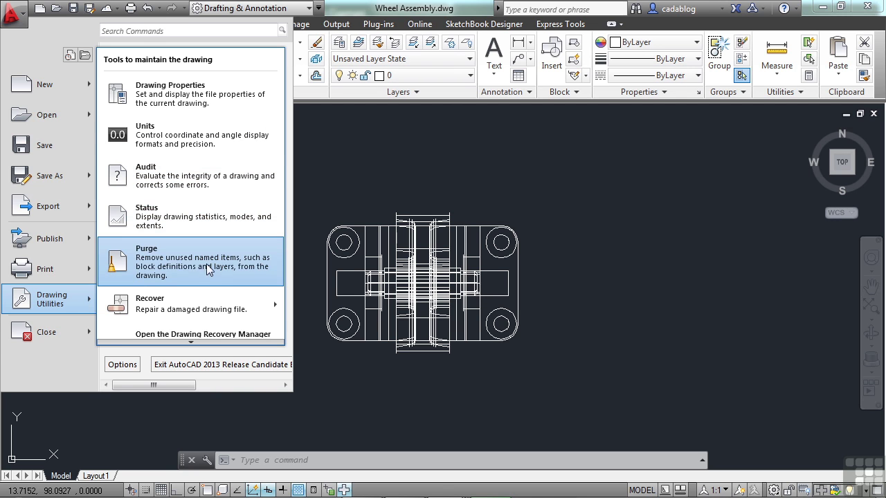
mouse_move(58, 332)
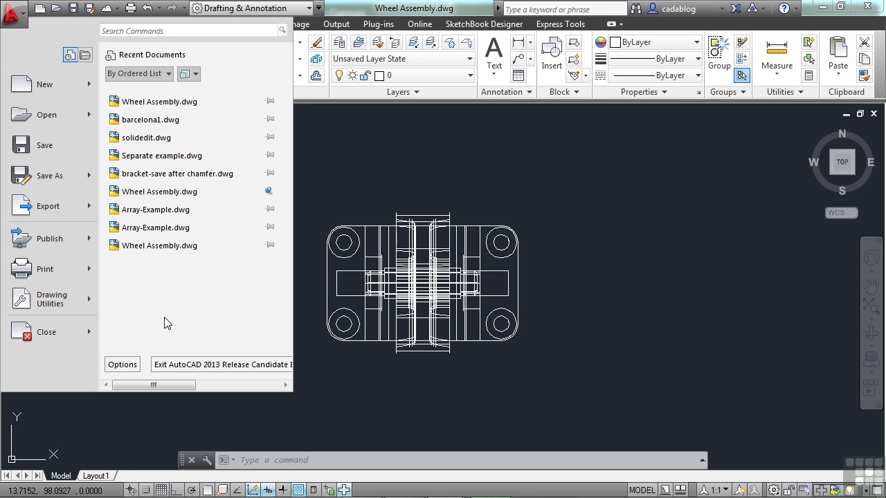
- Dismiss the application menu so the Wheel Assembly top-view wireframe shows again
left_click(401, 164)
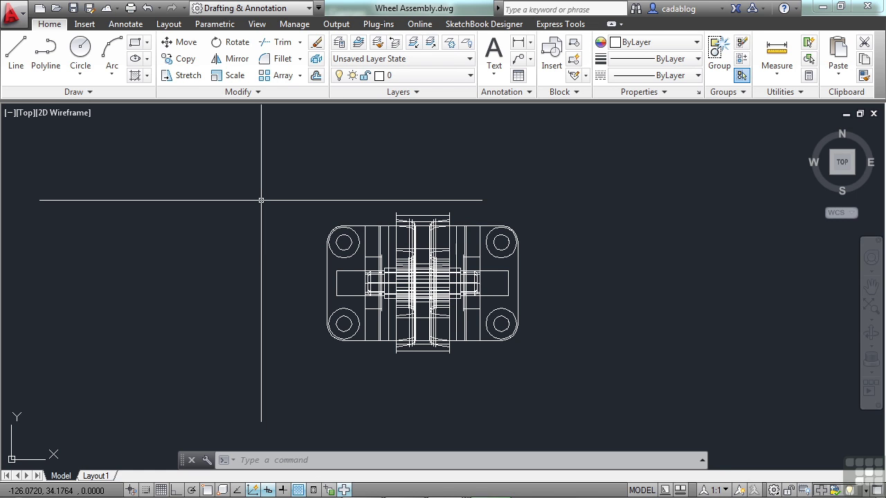
- Search commands for 'line', pick the Line result under Best Matches, then reopen the application menu
left_click(13, 20)
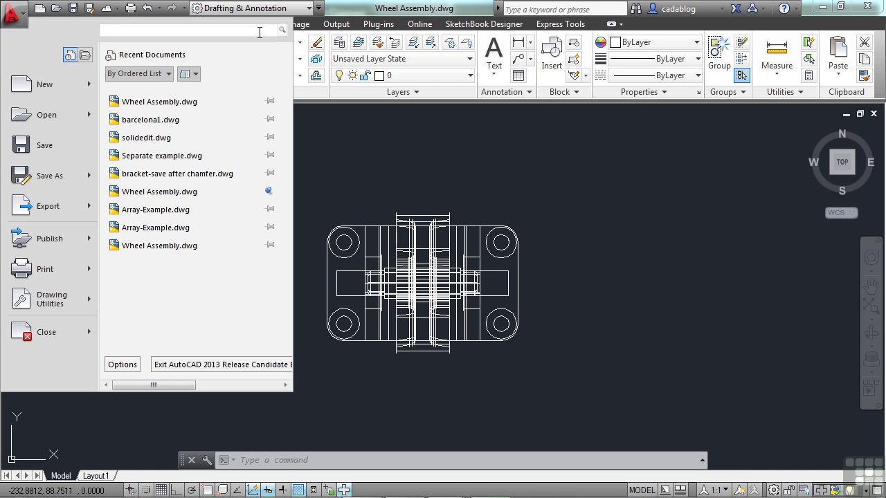
type("li")
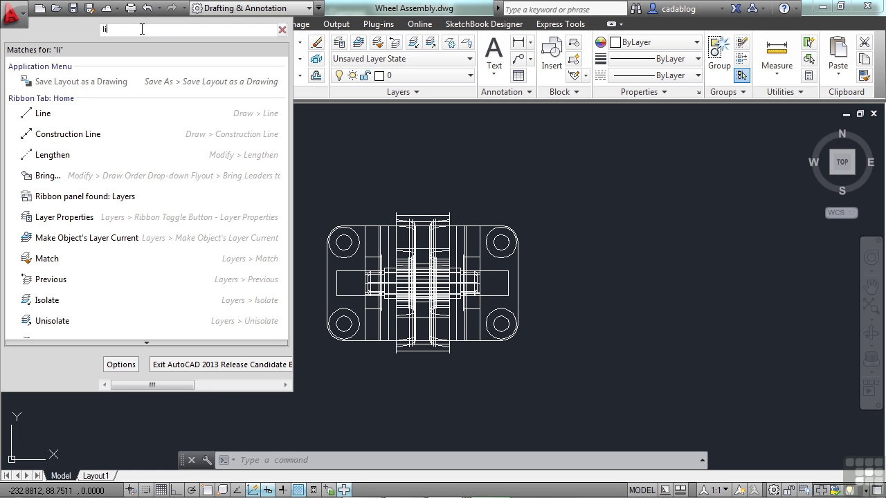
type("n")
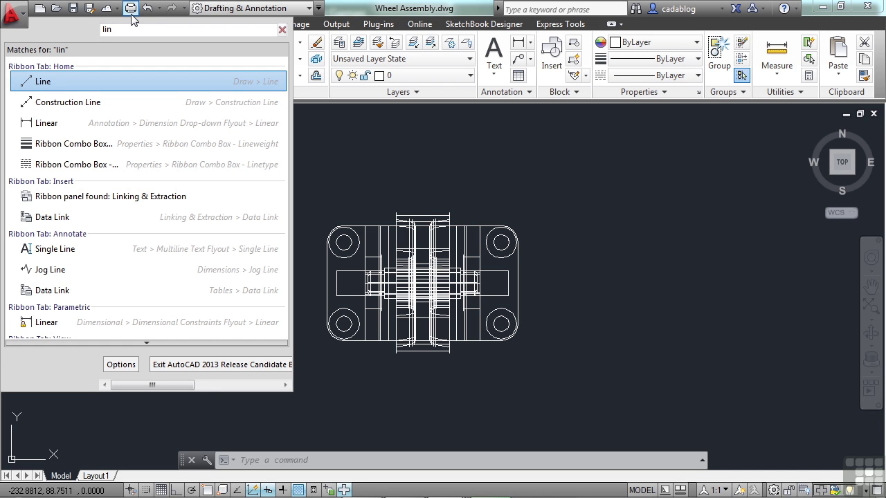
type("e")
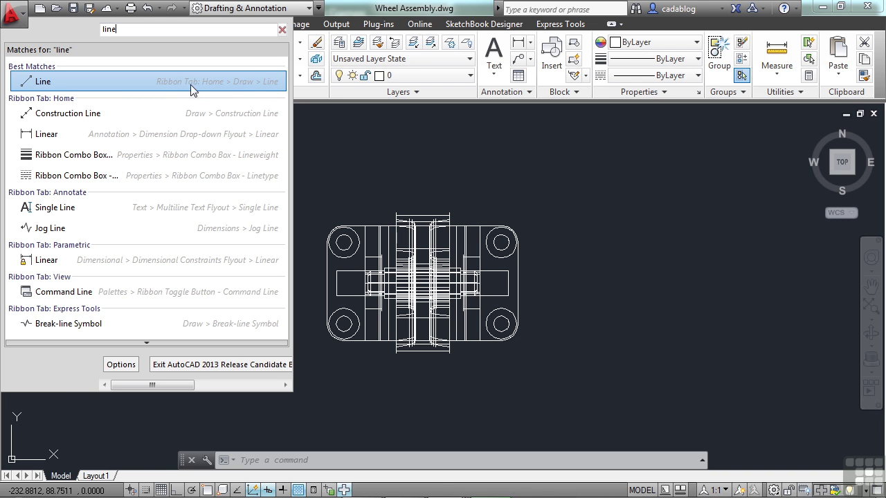
left_click(322, 118)
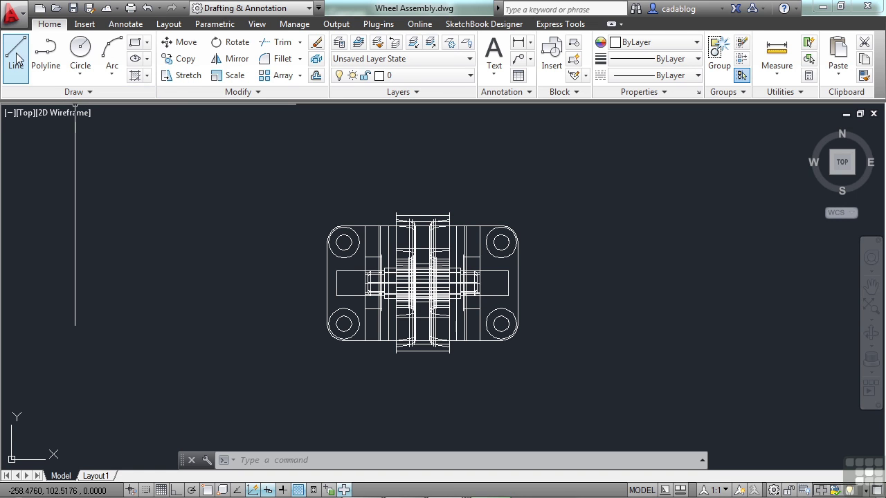
left_click(21, 13)
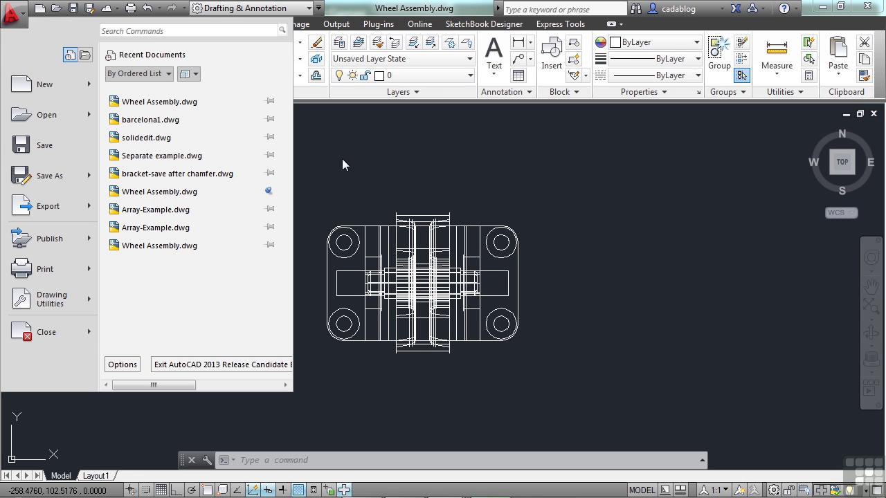
- Search commands for 'data', launch Extract Data, and cancel the Data Extraction wizard
left_click(177, 29)
type("d")
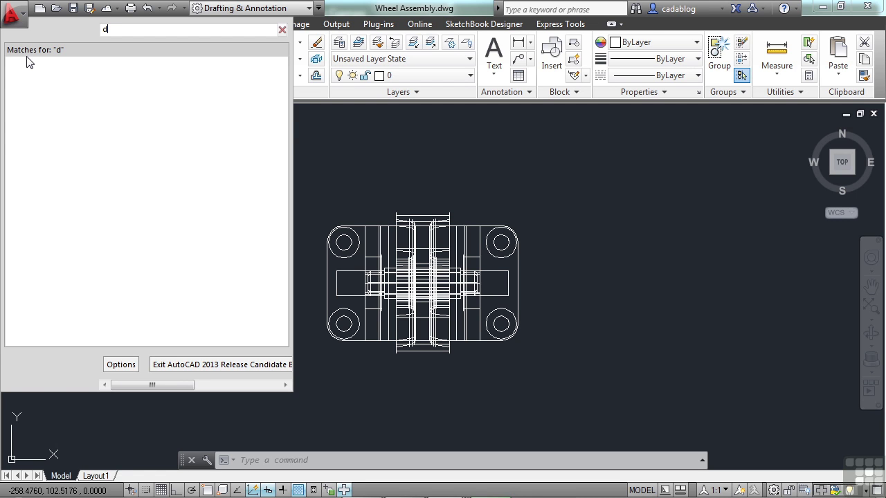
type("ata")
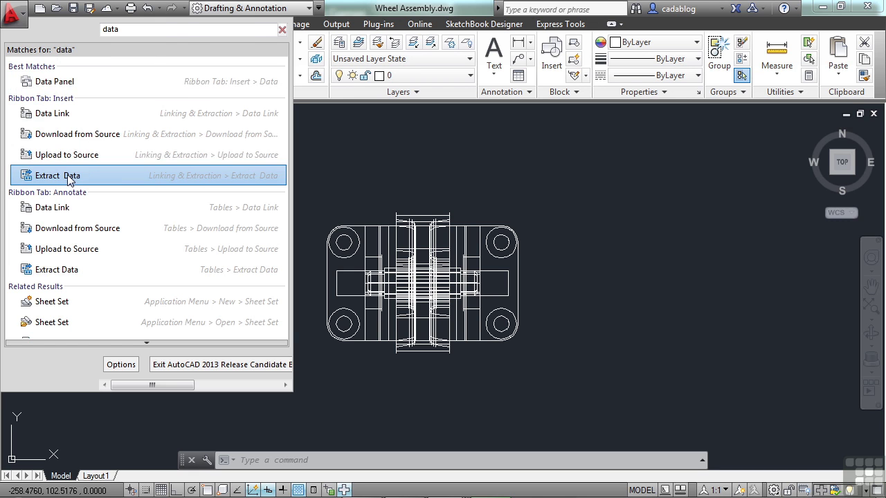
left_click(13, 21)
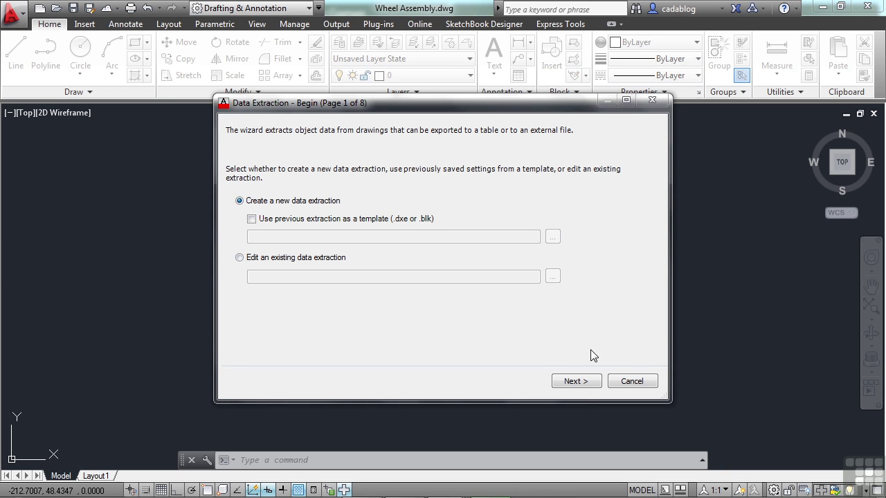
left_click(628, 382)
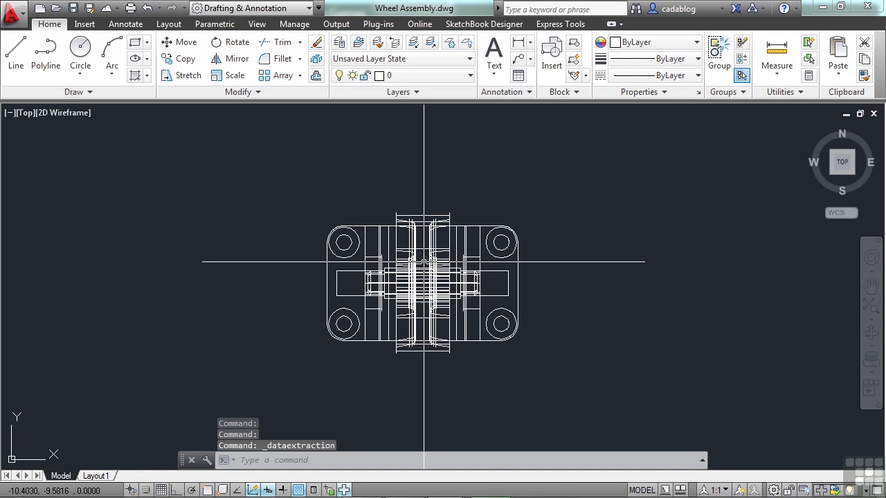